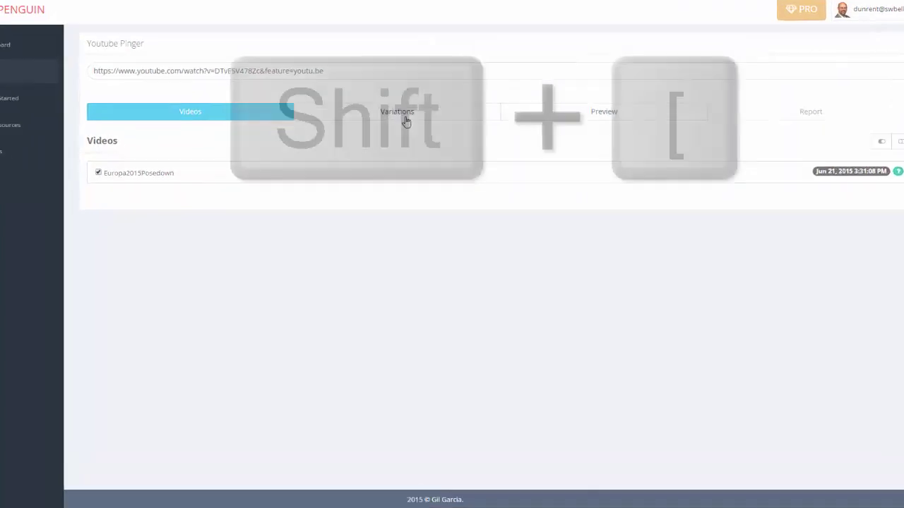
# Add a second title option 'Europa 2015 Pose Down Dallas' after 'Europa 2015 Posedown', separated by |
pyautogui.click(406, 139)
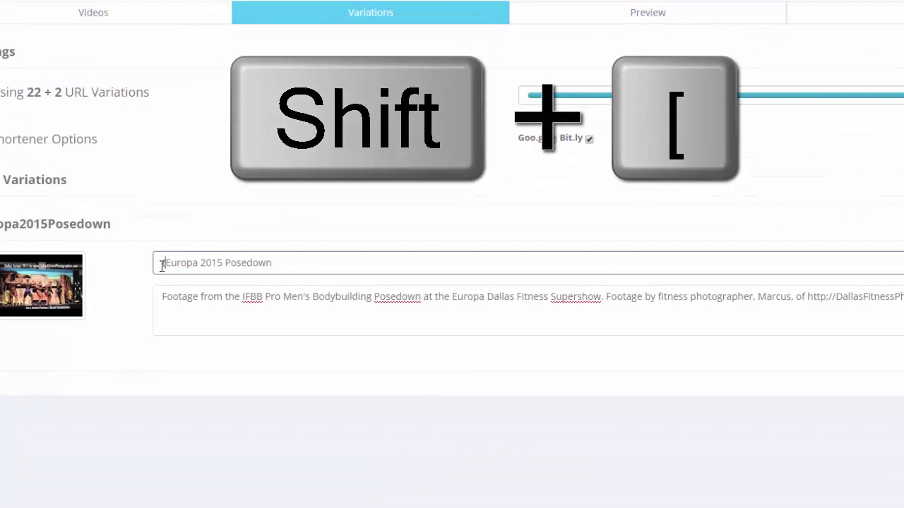
pyautogui.write('|')
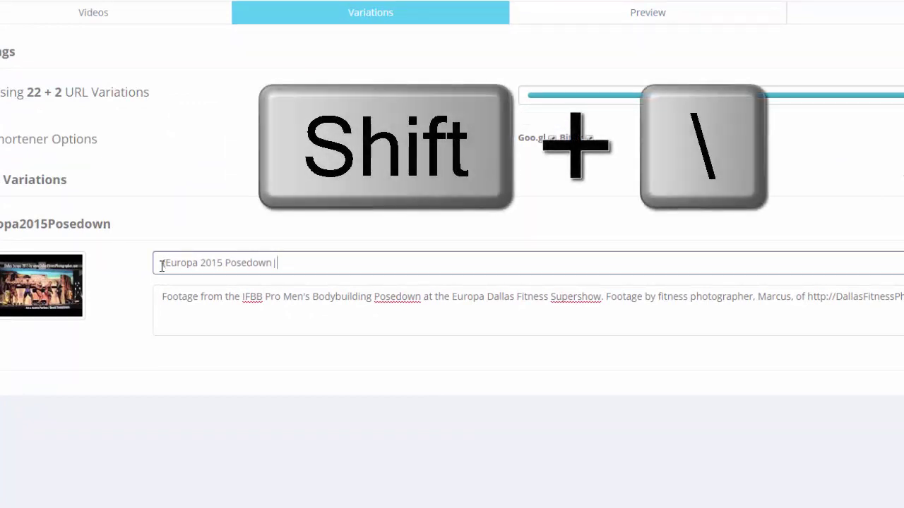
pyautogui.hotkey('ctrl', 'shift', 'Left')
pyautogui.hotkey('ctrl', 'shift', 'Left')
pyautogui.hotkey('ctrl', 'shift', 'Left')
pyautogui.hotkey('ctrl', 'shift', 'Left')
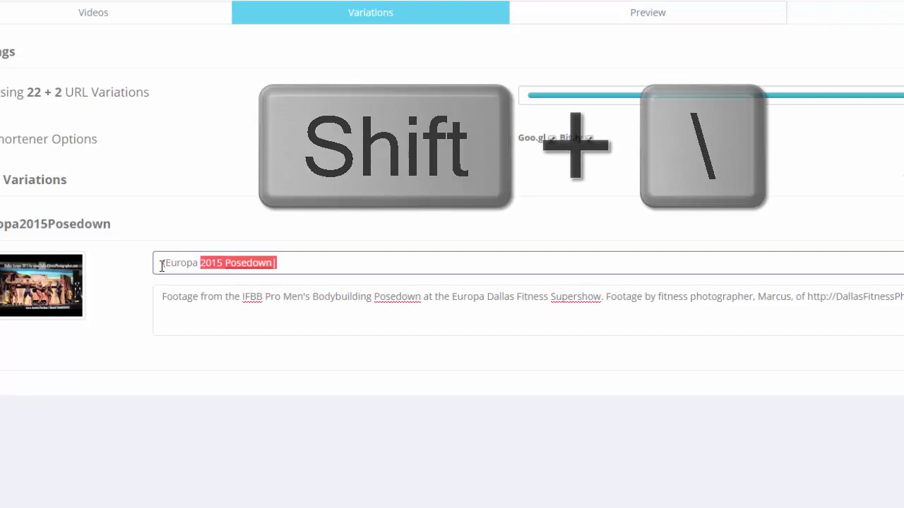
pyautogui.hotkey('ctrl', 'c')
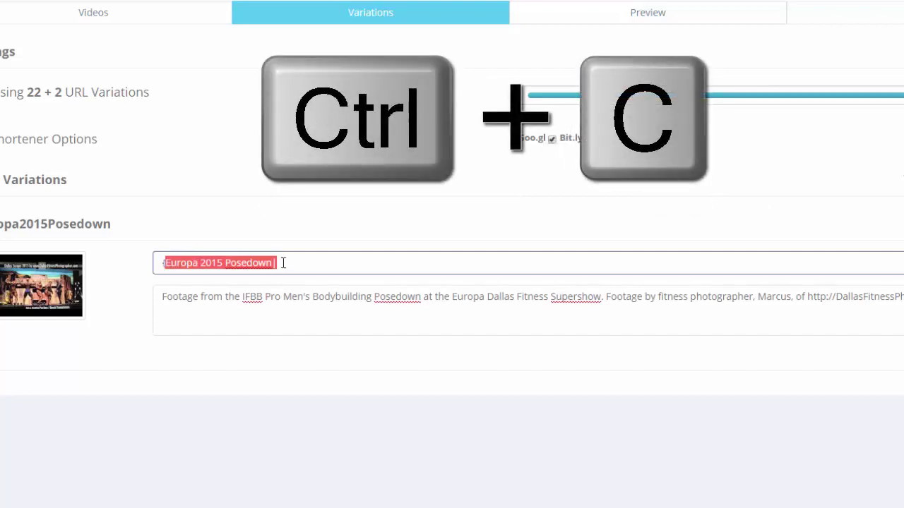
pyautogui.click(284, 261)
pyautogui.hotkey('ctrl', 'v')
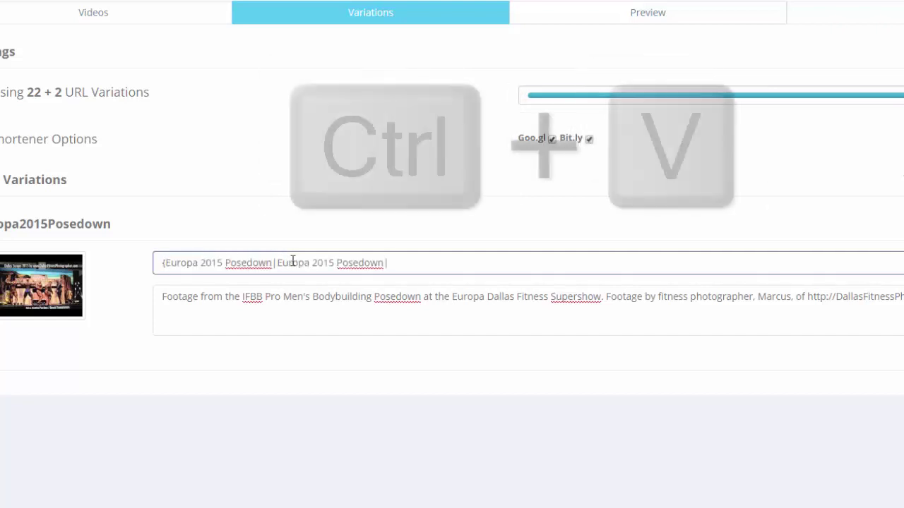
pyautogui.click(200, 265)
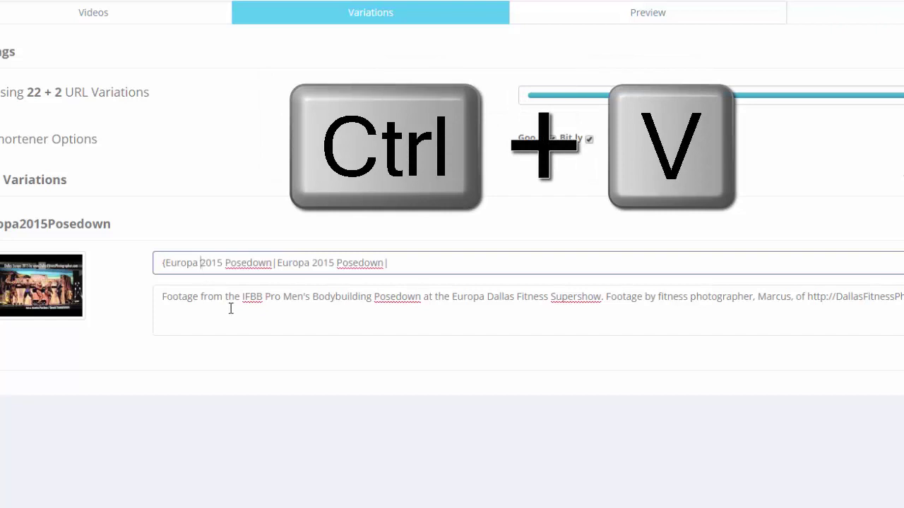
pyautogui.press('Right')
pyautogui.press('Right')
pyautogui.press('Right')
pyautogui.press('Right')
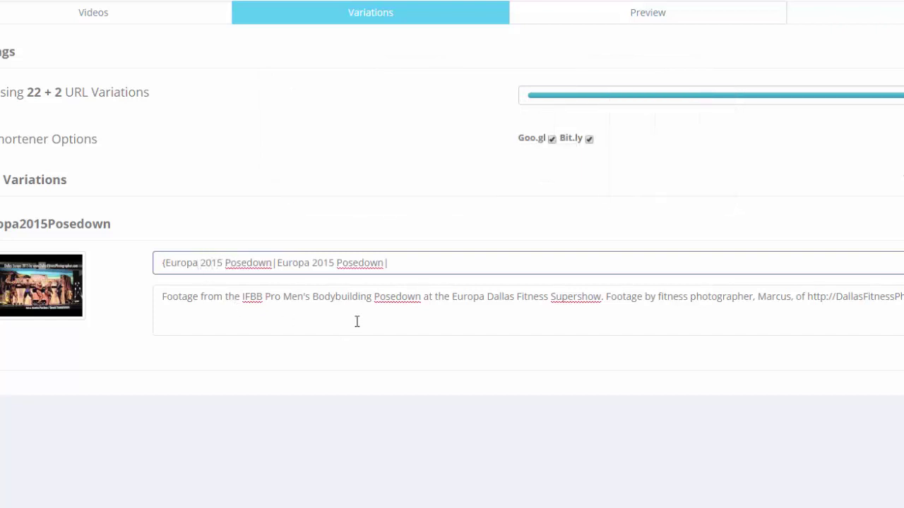
pyautogui.click(359, 262)
pyautogui.press('BackSpace')
pyautogui.write('D')
pyautogui.write('  Dallas')
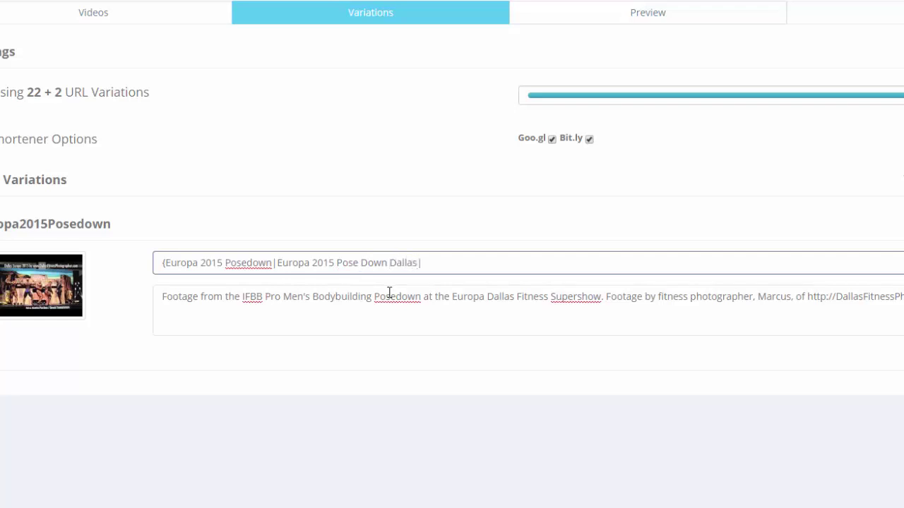
# Paste three more copies of the Dallas option and close the spintax block with a brace
pyautogui.moveTo(423, 264); pyautogui.dragTo(277, 272)
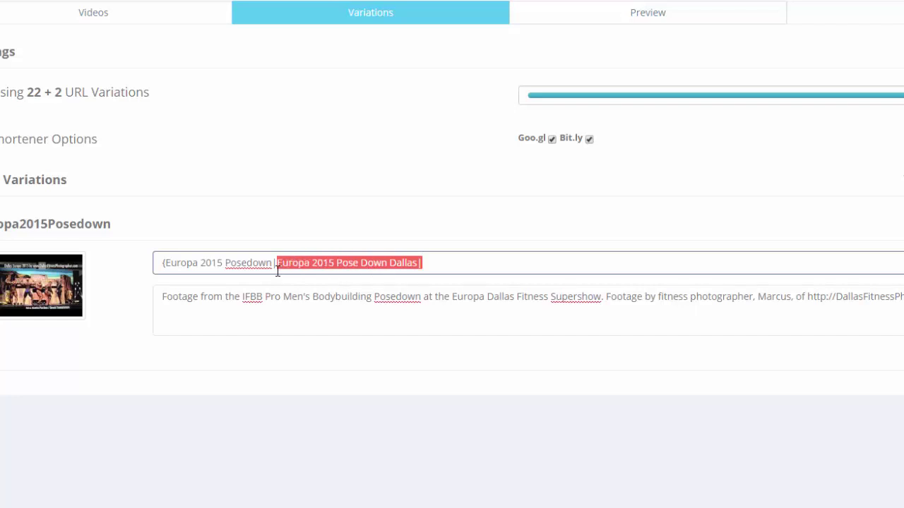
pyautogui.click(427, 264)
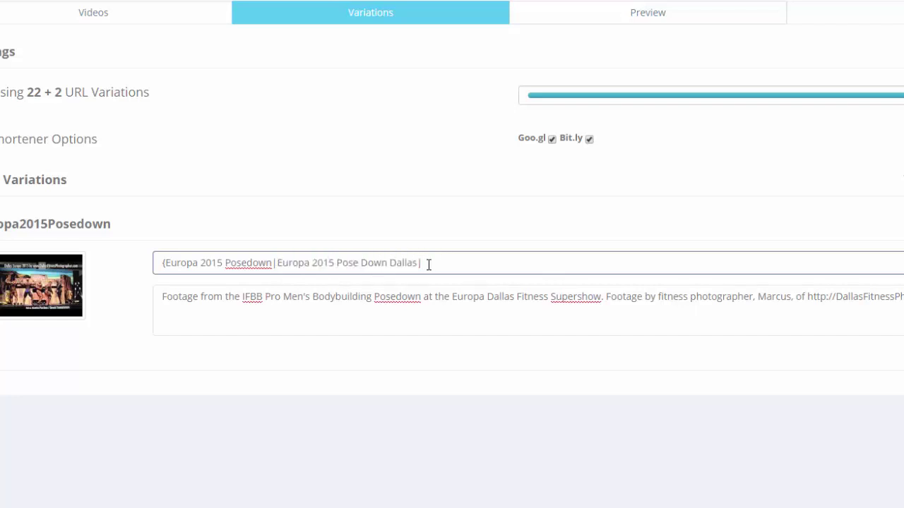
pyautogui.hotkey('ctrl', 'v')
pyautogui.hotkey('ctrl', 'v')
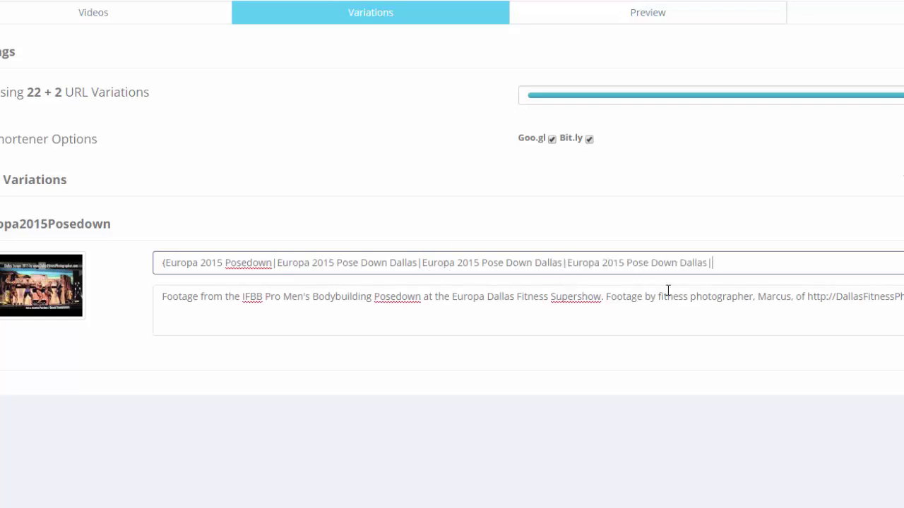
pyautogui.hotkey('ctrl', 'v')
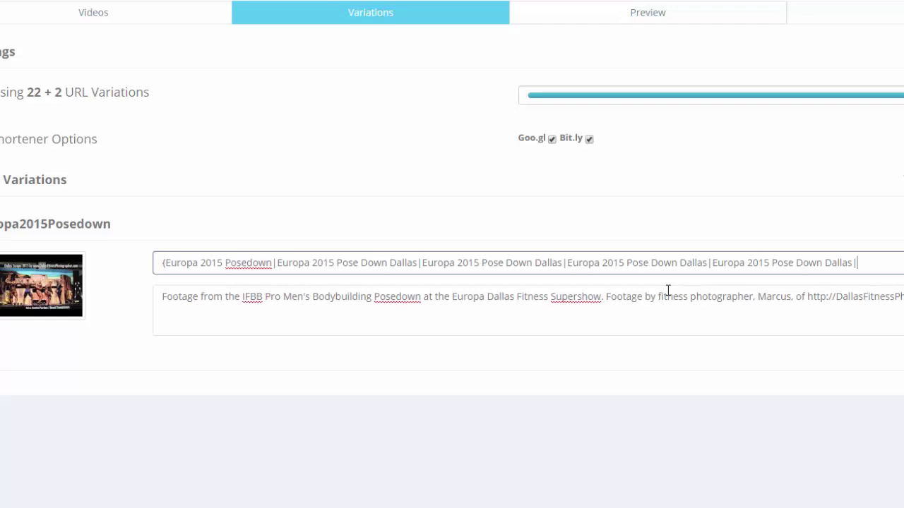
pyautogui.hotkey('ctrl', 'v')
pyautogui.write('}')
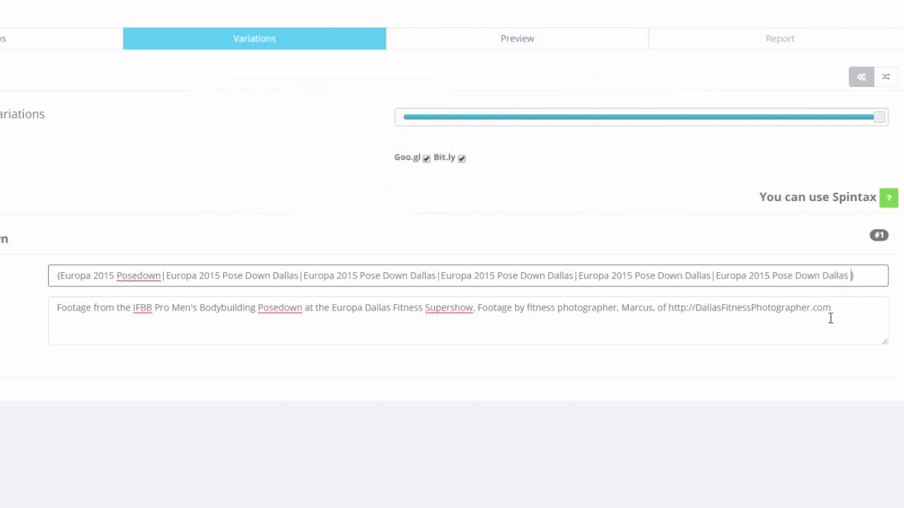
# Add Texas and DFW to duplicate options and reorder one into '2015 Posedown Europa Dallas'
pyautogui.write('DFW')
pyautogui.write(' Texas')
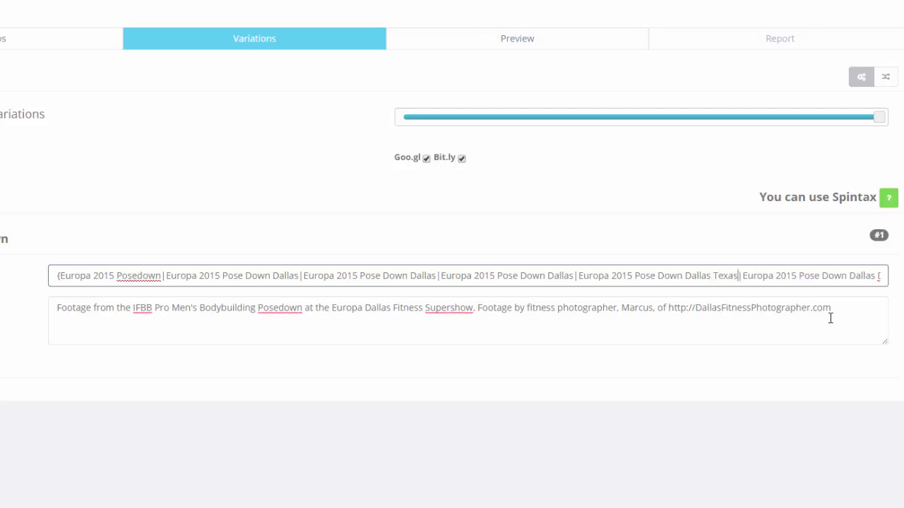
pyautogui.click(441, 277)
pyautogui.write('201')
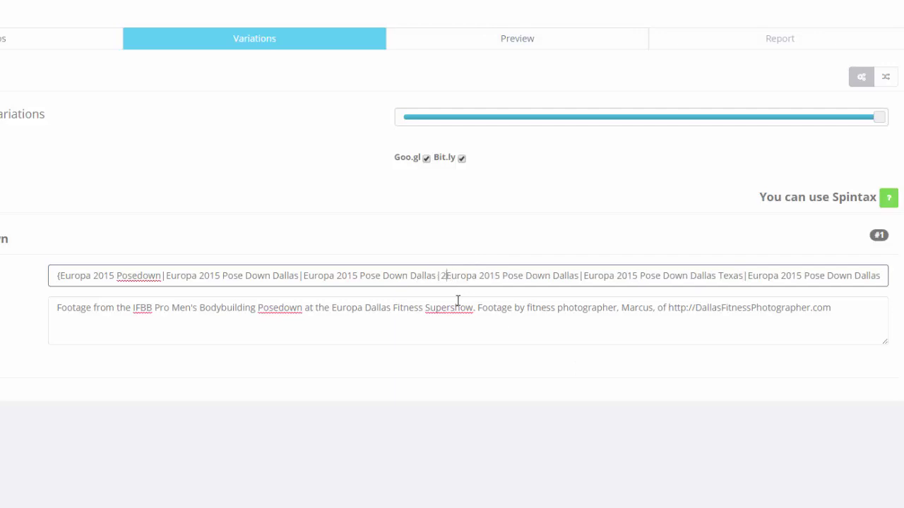
pyautogui.write('5 Pose')
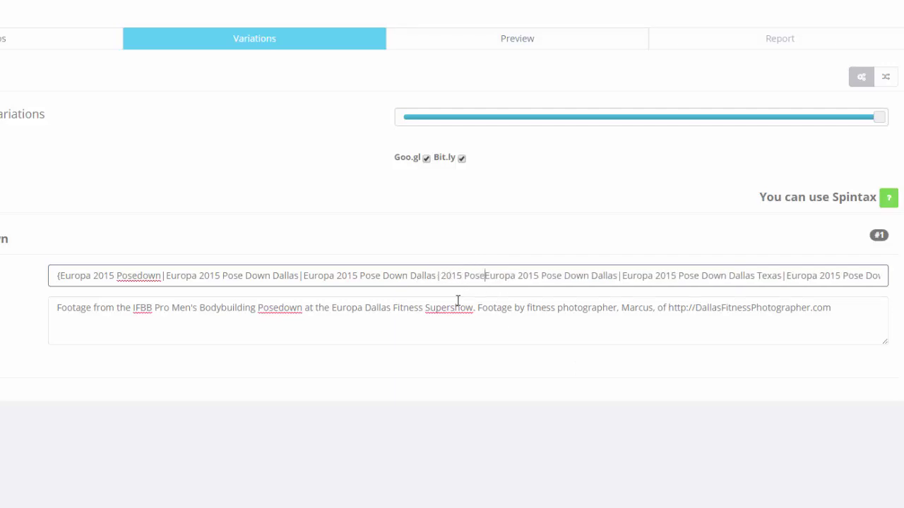
pyautogui.write('down')
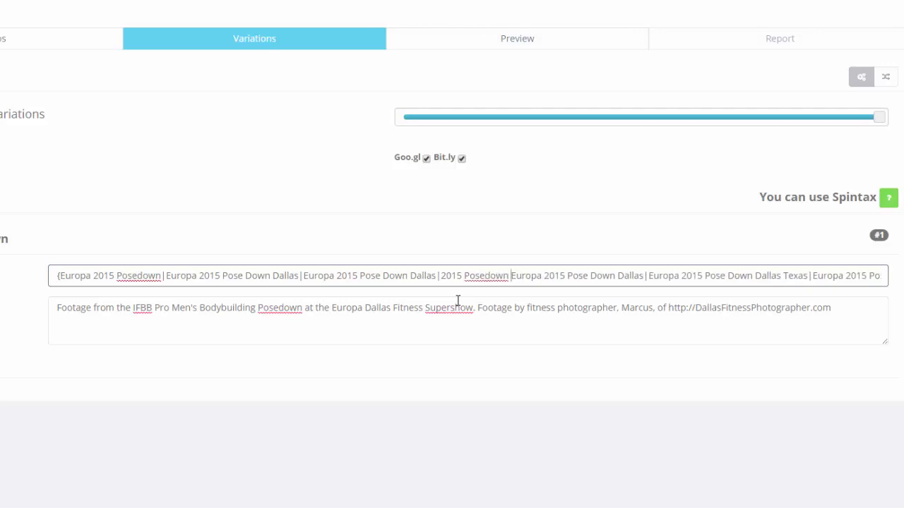
pyautogui.hotkey('ctrl', 'shift', 'Right')
pyautogui.hotkey('ctrl', 'shift', 'Right')
pyautogui.hotkey('ctrl', 'shift', 'Right')
pyautogui.press('BackSpace')
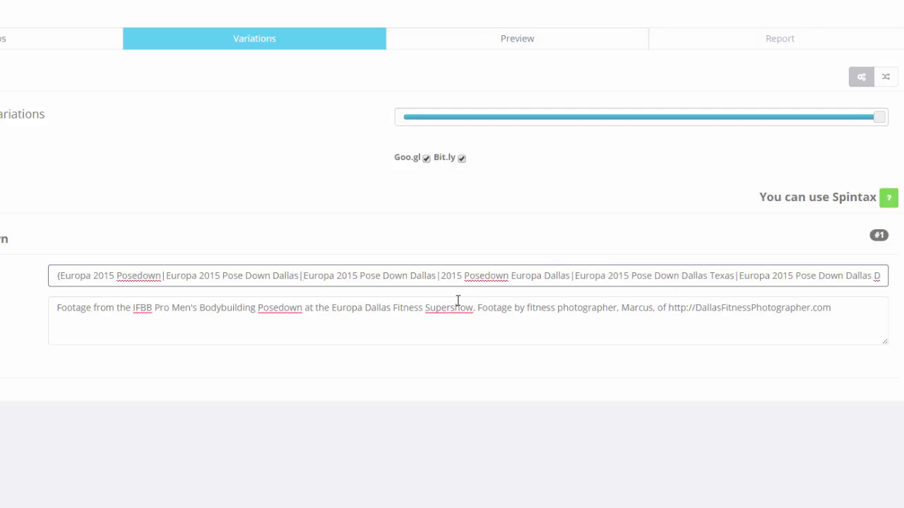
pyautogui.write('Dallas')
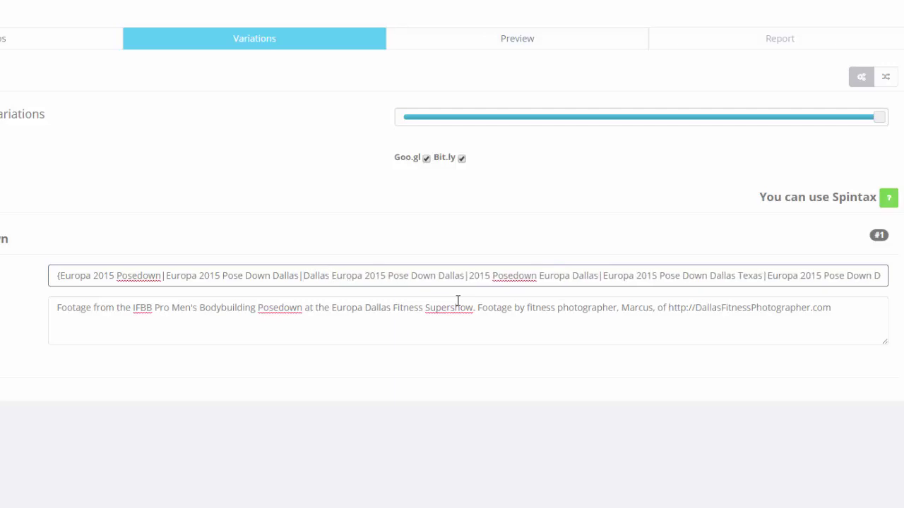
# Delete the extra Dallas and restore the lowercase d in Posedown
pyautogui.hotkey('ctrl', 'Right')
pyautogui.hotkey('ctrl', 'Right')
pyautogui.hotkey('ctrl', 'Right')
pyautogui.hotkey('ctrl', 'shift', 'Right')
pyautogui.press('Left')
pyautogui.hotkey('shift', 'Right')
pyautogui.hotkey('shift', 'Right')
pyautogui.hotkey('shift', 'Right')
pyautogui.hotkey('shift', 'Right')
pyautogui.hotkey('shift', 'Right')
pyautogui.hotkey('shift', 'Right')
pyautogui.press('Delete')
pyautogui.hotkey('ctrl', 'Left')
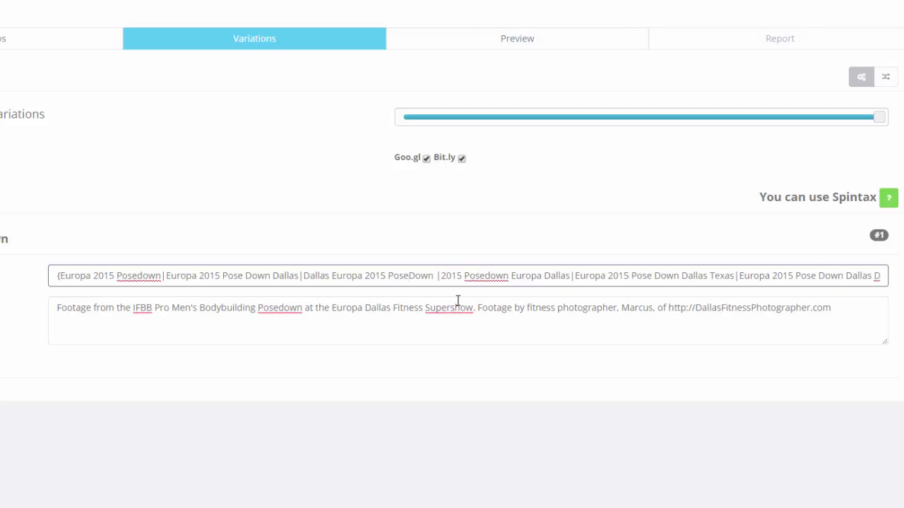
pyautogui.press('Delete')
pyautogui.write('d')
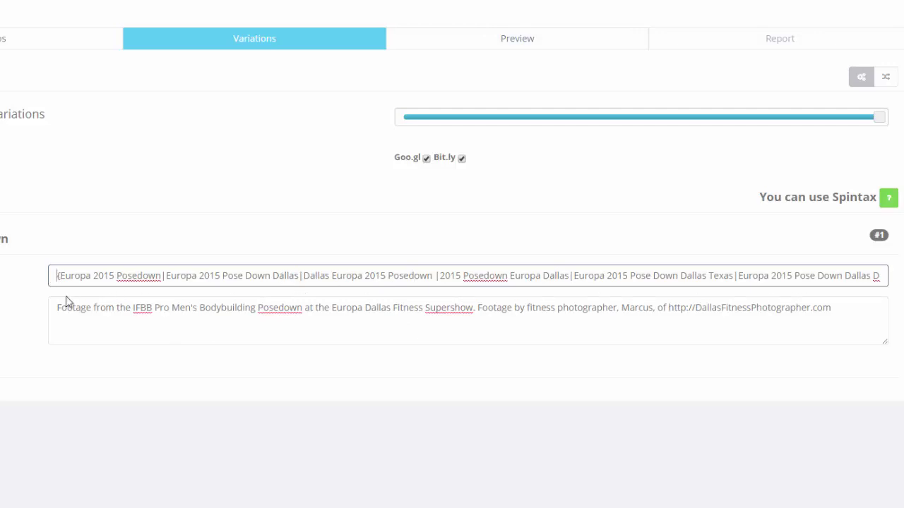
# Insert the spintax title block at the start and end of the video description
pyautogui.hotkey('ctrl', 'a')
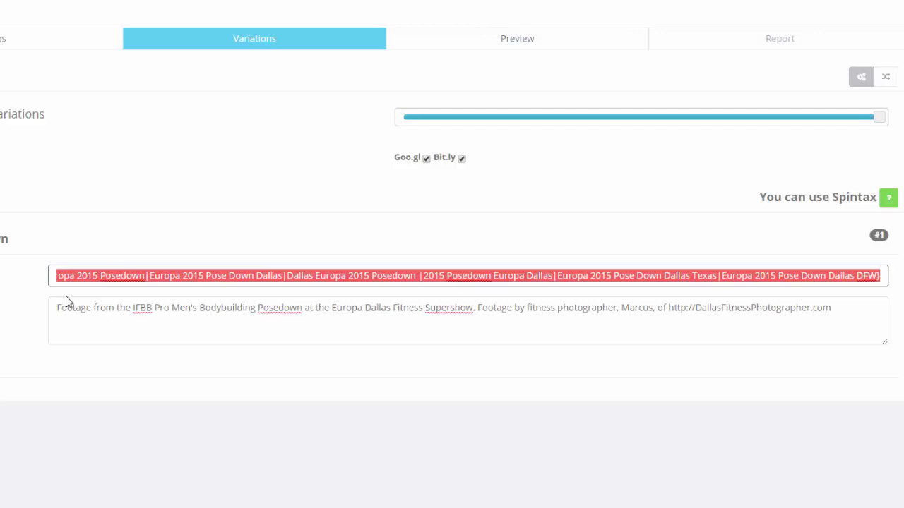
pyautogui.click(60, 308)
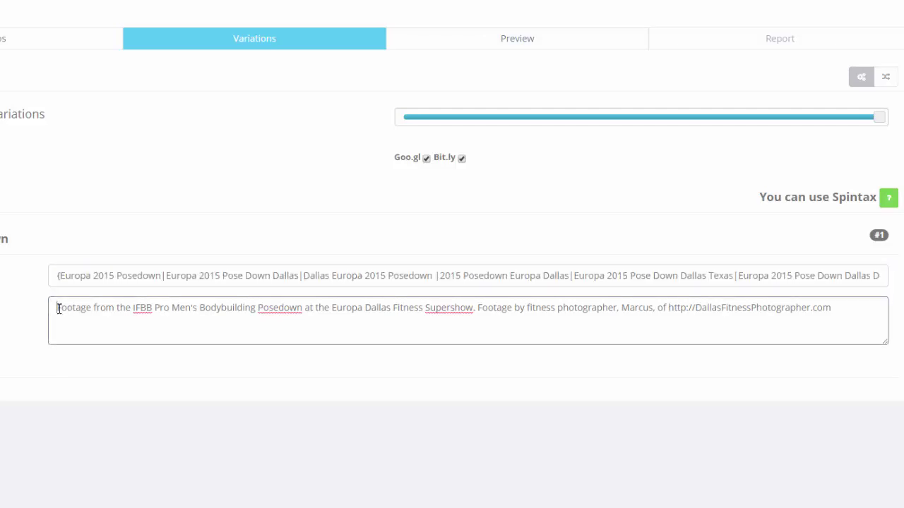
pyautogui.press('Return')
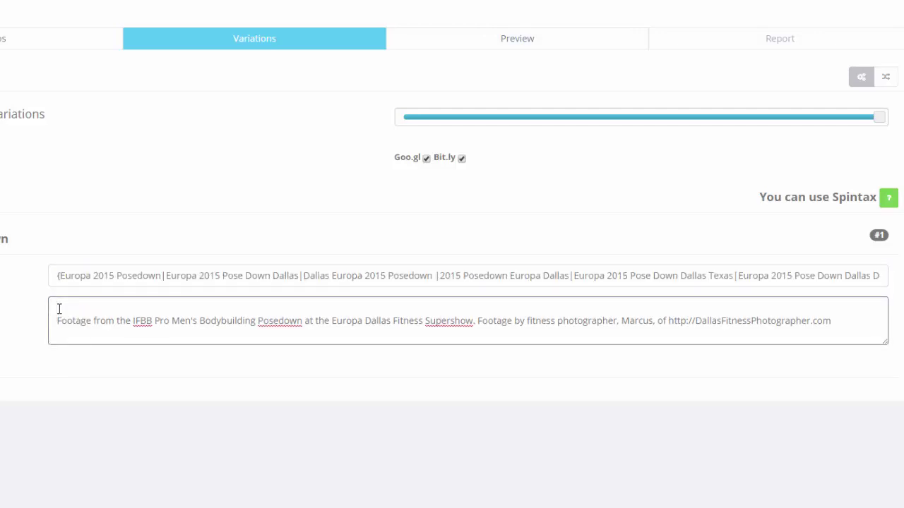
pyautogui.hotkey('ctrl', 'v')
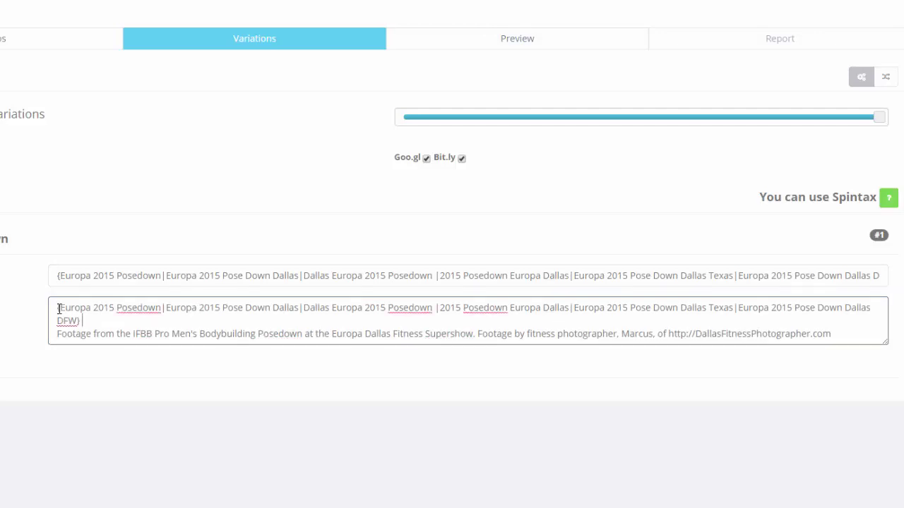
pyautogui.press('Delete')
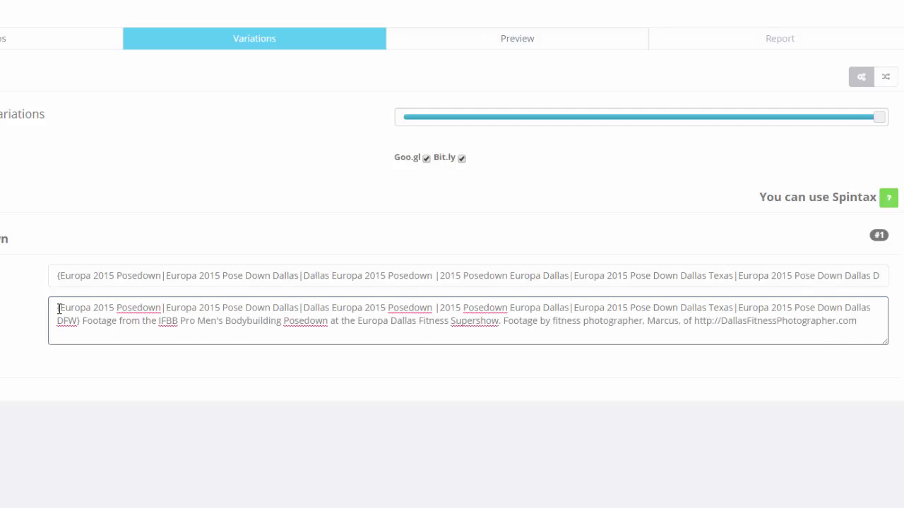
pyautogui.press('Return')
pyautogui.hotkey('ctrl', 'v')
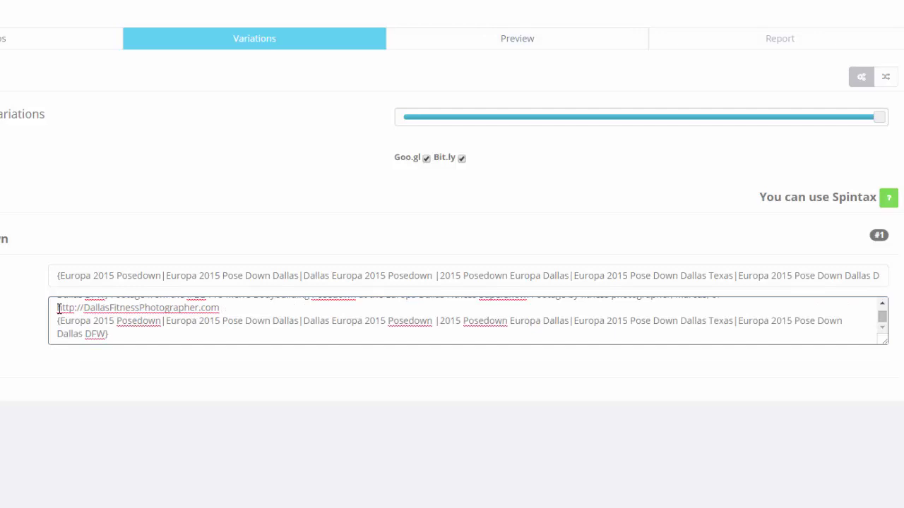
# Check the spintax lines at the beginning and end of the description
pyautogui.scroll(2, 133, 312)
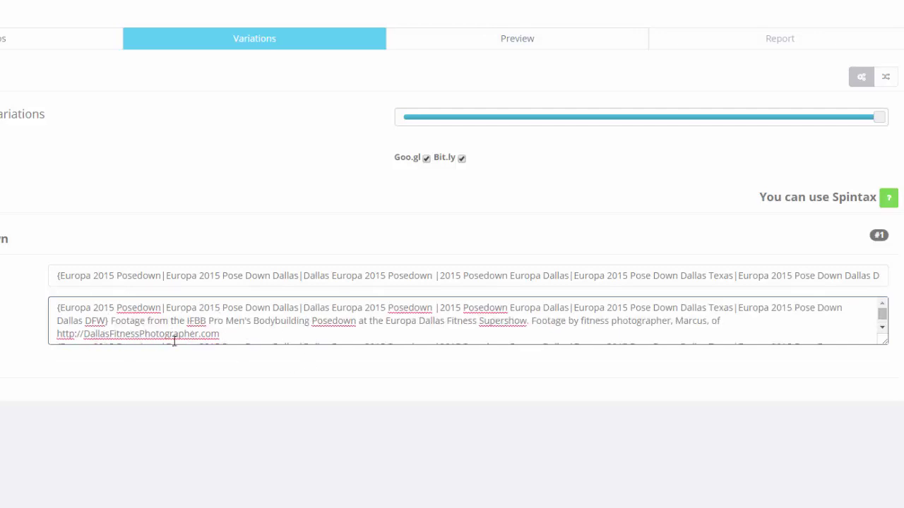
pyautogui.scroll(-2, 61, 315)
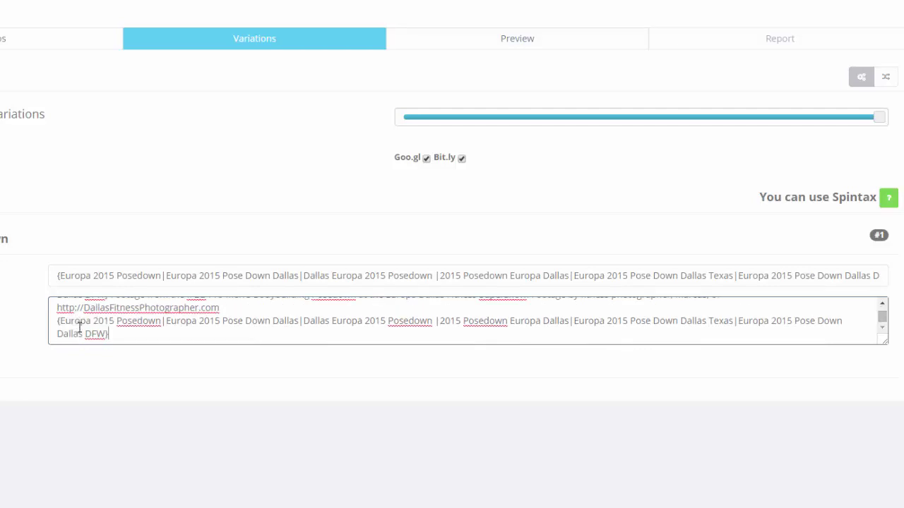
pyautogui.scroll(2, 329, 317)
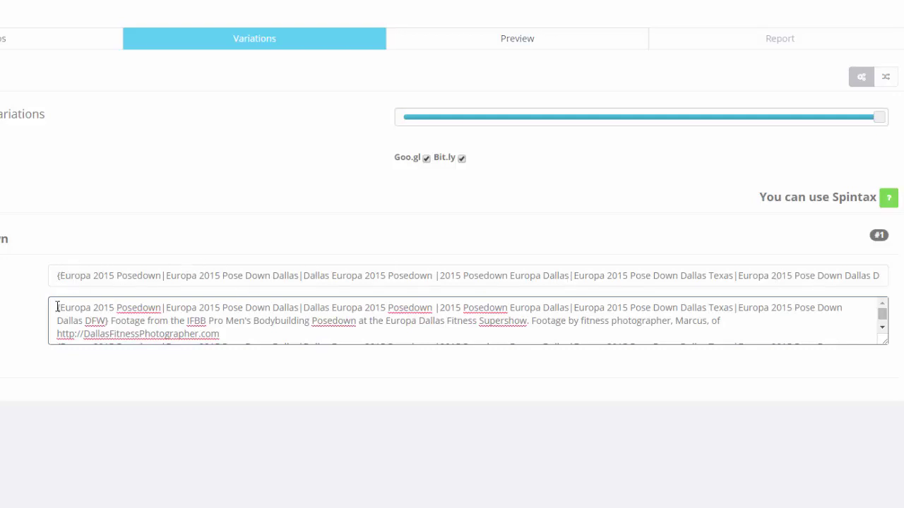
pyautogui.scroll(-2, 106, 332)
pyautogui.click(105, 329)
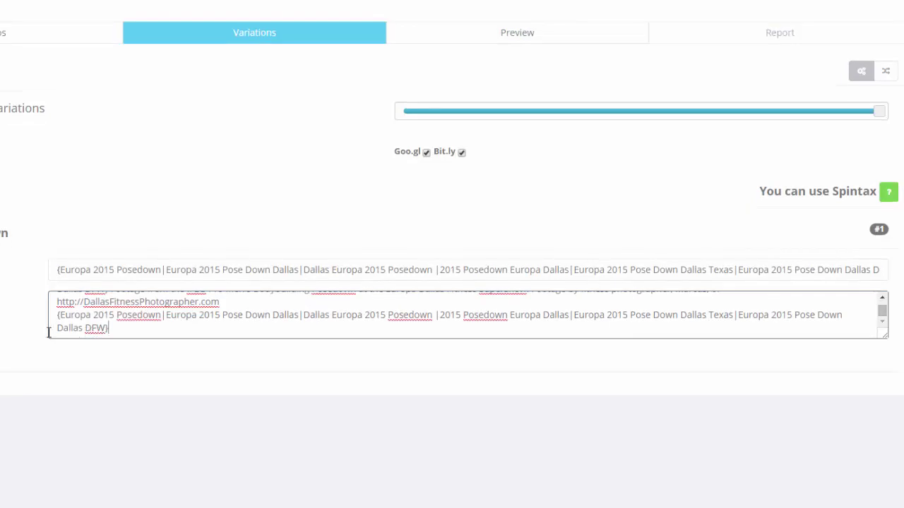
pyautogui.scroll(1, 210, 247)
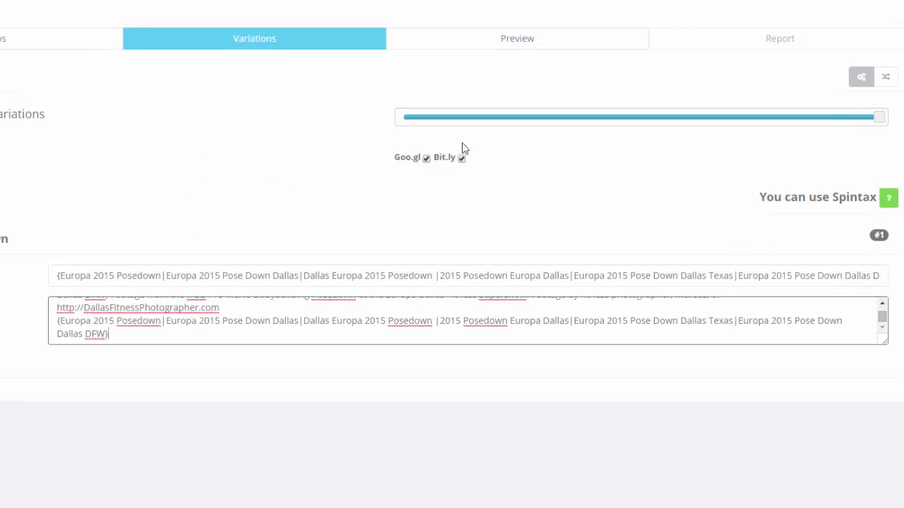
# Preview the variations and rename the RSS feed URL ID to Europa2015Posedown
pyautogui.click(516, 38)
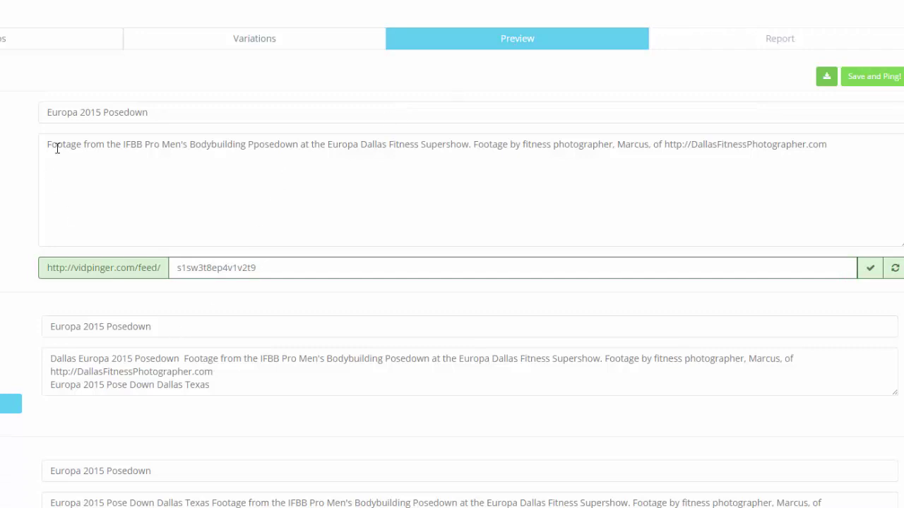
pyautogui.moveTo(172, 323); pyautogui.dragTo(41, 329)
pyautogui.hotkey('ctrl', 'c')
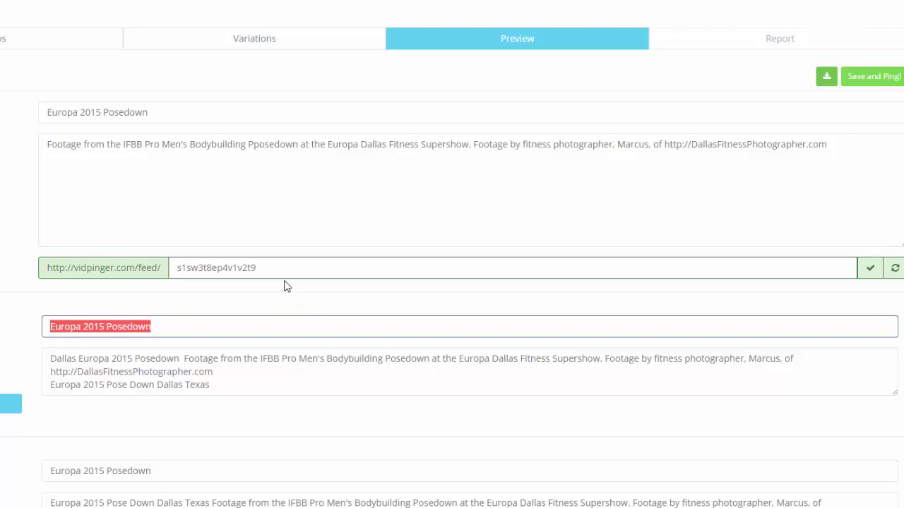
pyautogui.moveTo(279, 270); pyautogui.dragTo(167, 267)
pyautogui.hotkey('ctrl', 'v')
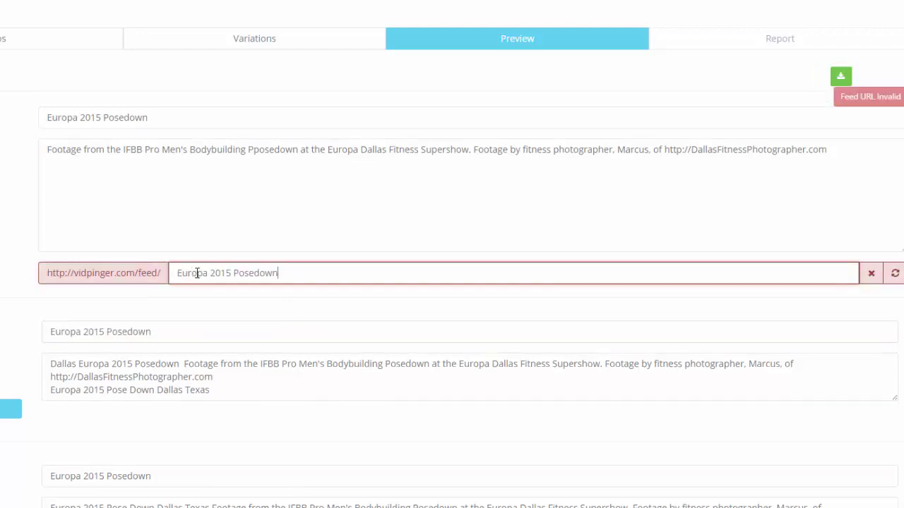
pyautogui.click(206, 270)
pyautogui.press('Delete')
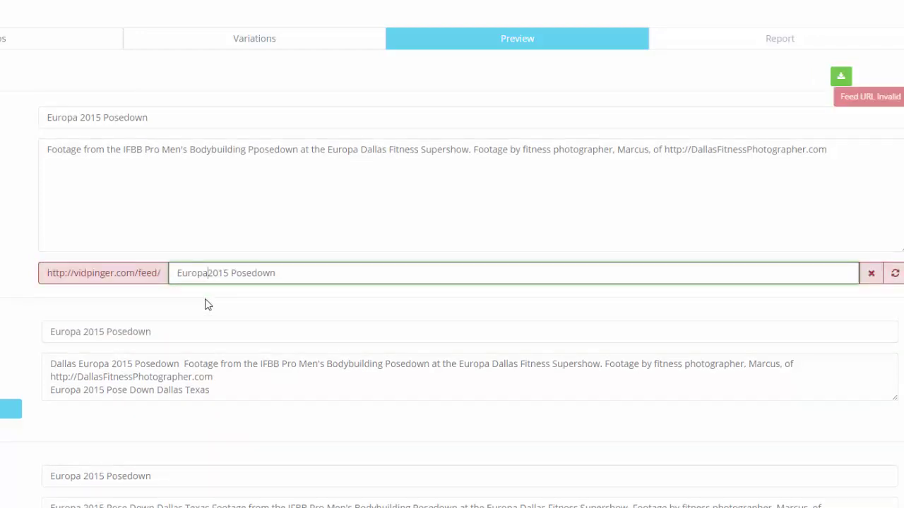
pyautogui.press('Right')
pyautogui.press('Delete')
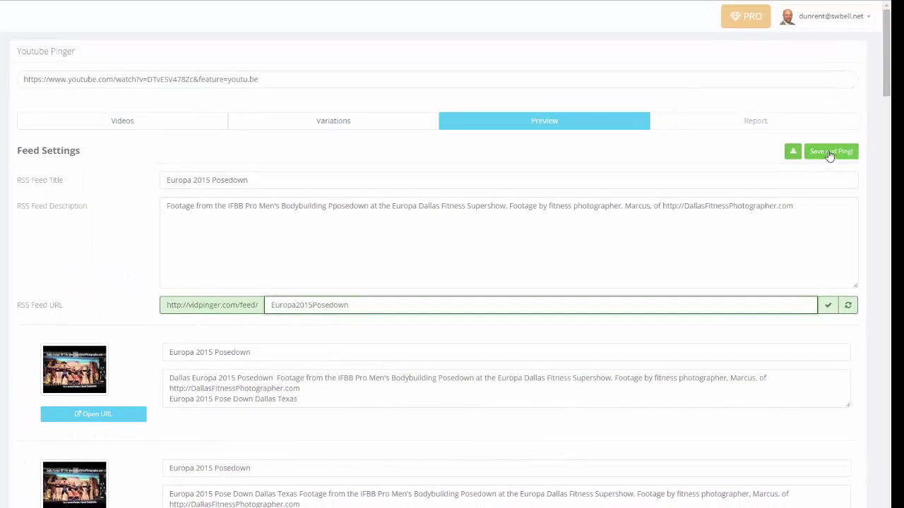
# Save and ping the Europa 2015 Posedown feed, then send its links to BacklinksIndexer
pyautogui.click(829, 154)
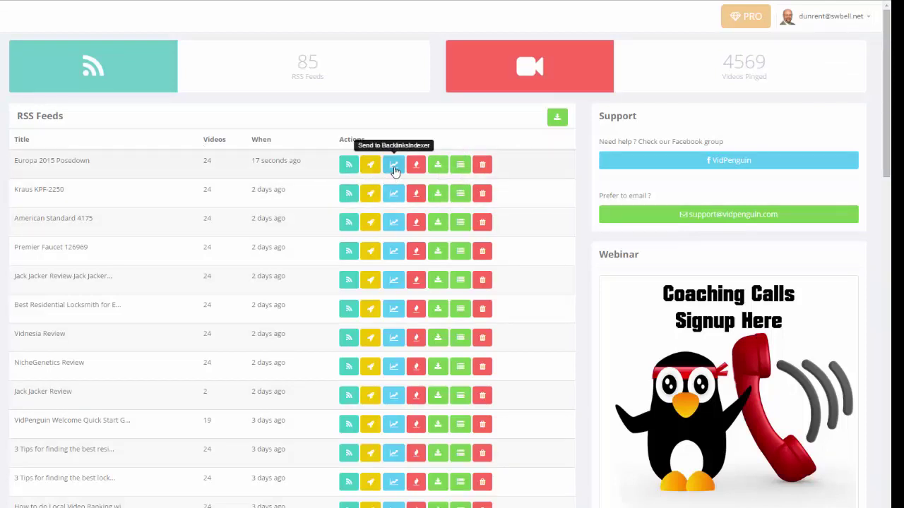
pyautogui.click(393, 165)
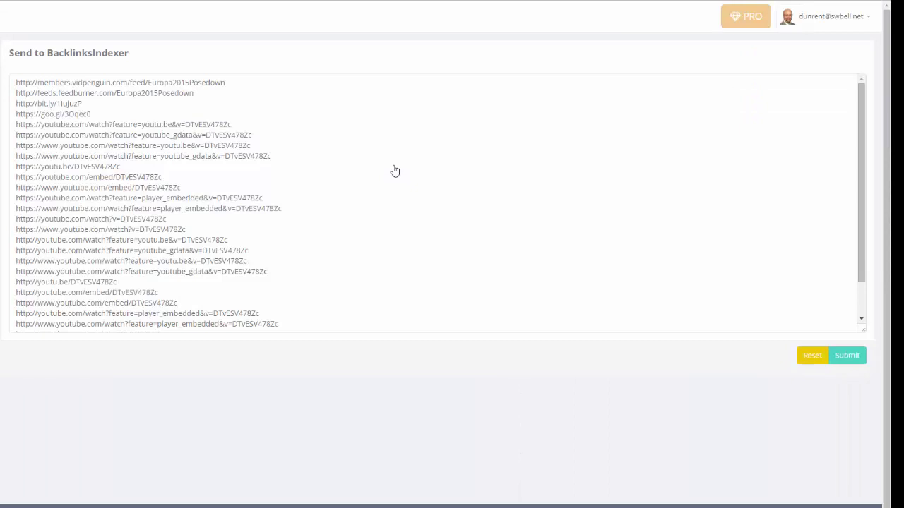
pyautogui.scroll(-3, 339, 225)
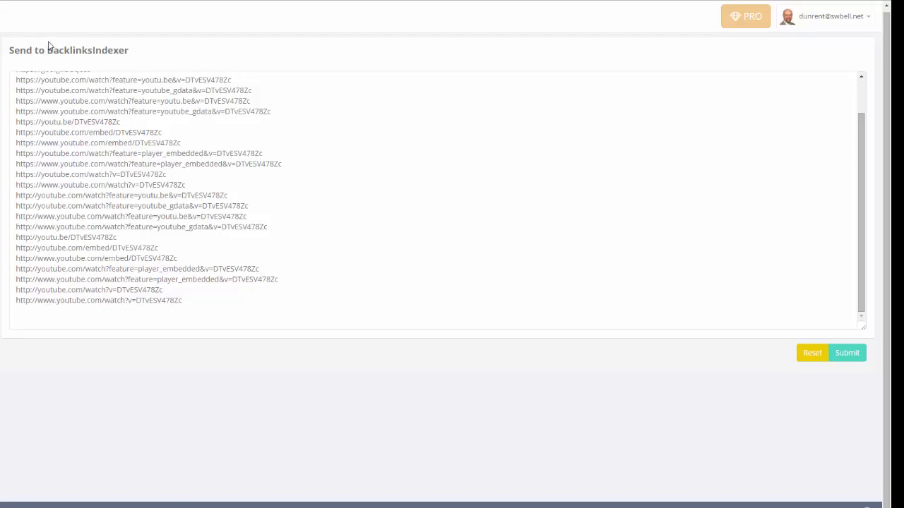
# Copy the DallasFitnessPhotographer.com link from the YouTube video's description in Firefox
pyautogui.hotkey('alt', 'Tab')
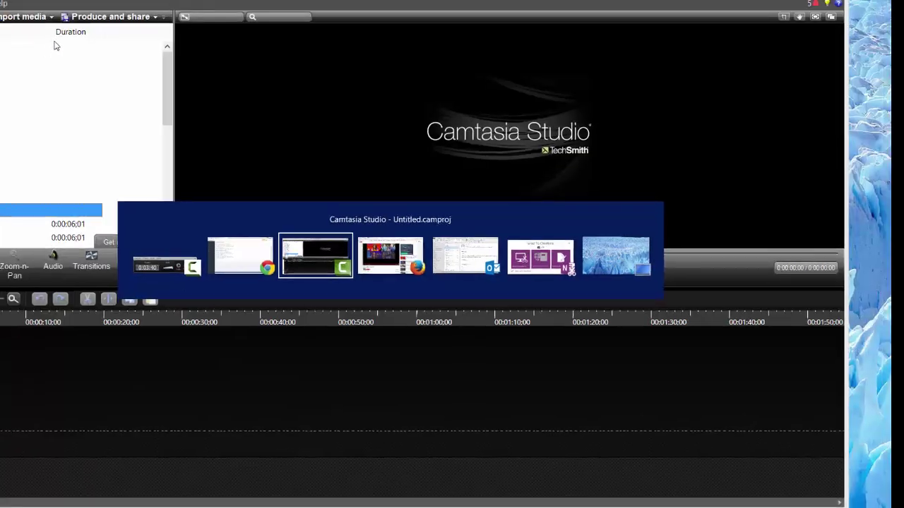
pyautogui.hotkey('alt', 'Tab')
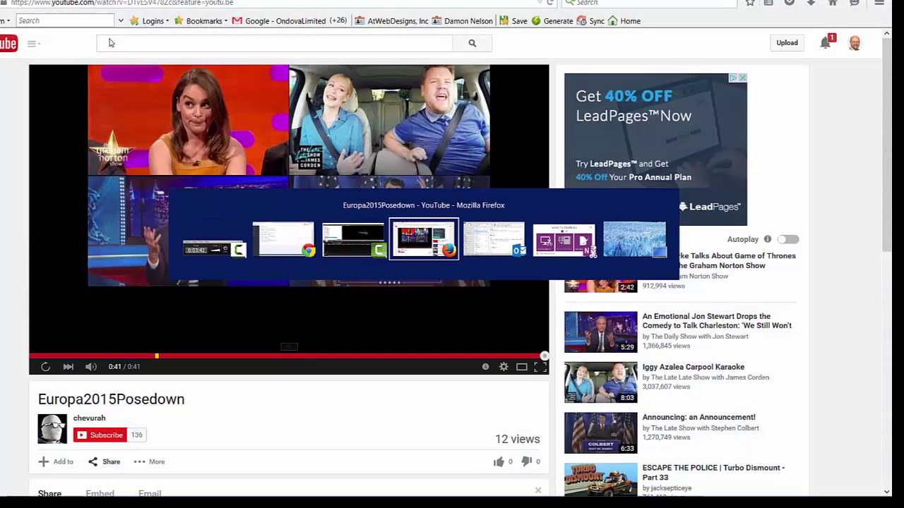
pyautogui.scroll(-3, 173, 437)
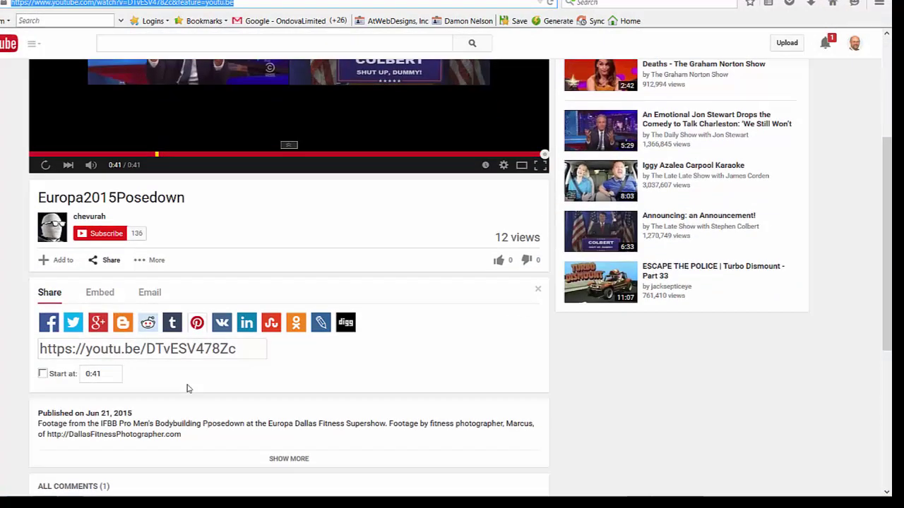
pyautogui.click(161, 438)
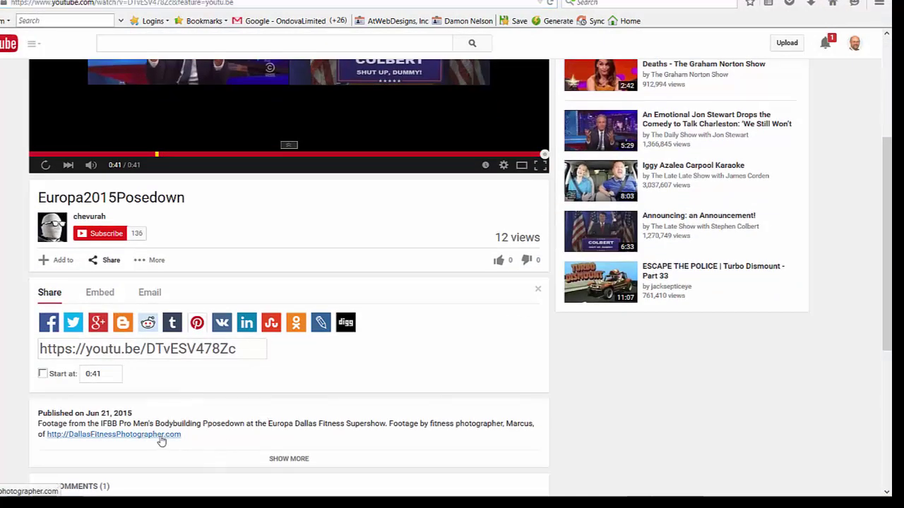
pyautogui.rightClick(161, 438)
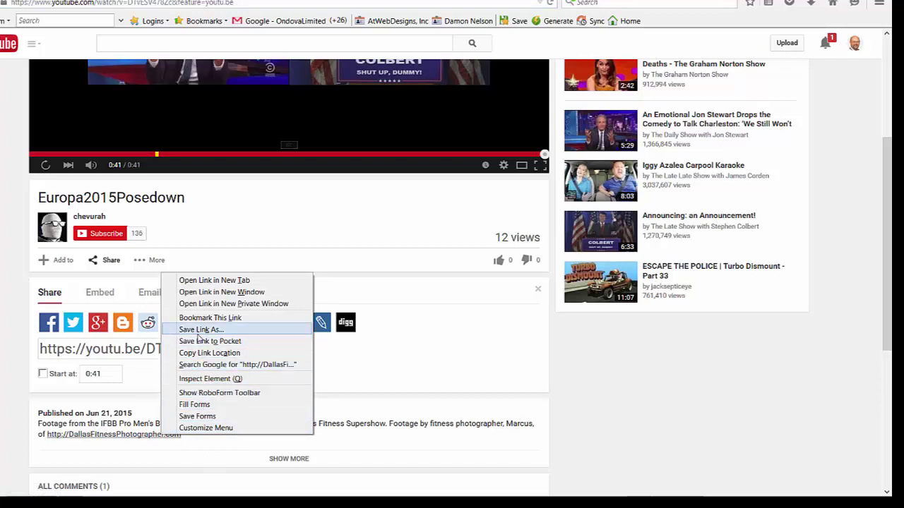
pyautogui.click(197, 353)
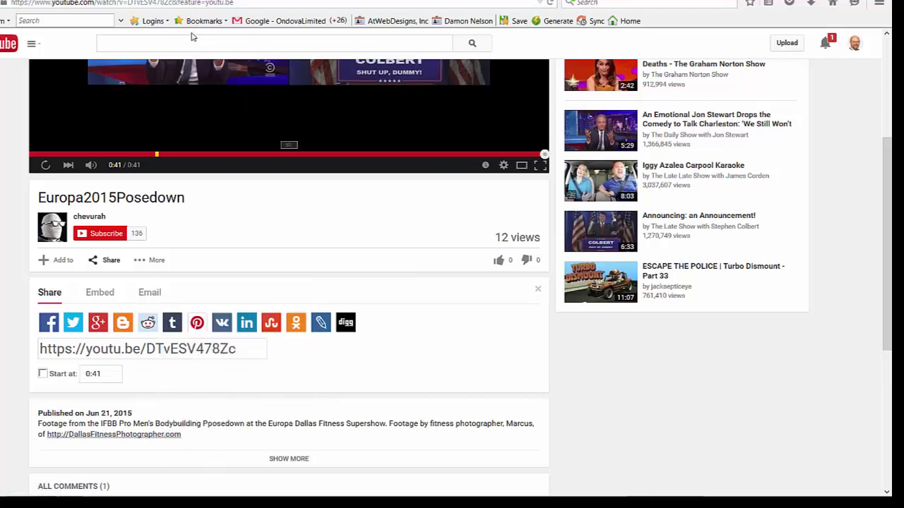
# Append the photographer link to the URL list, submit it, and open the feed's Syndwire promotion
pyautogui.hotkey('alt', 'Tab')
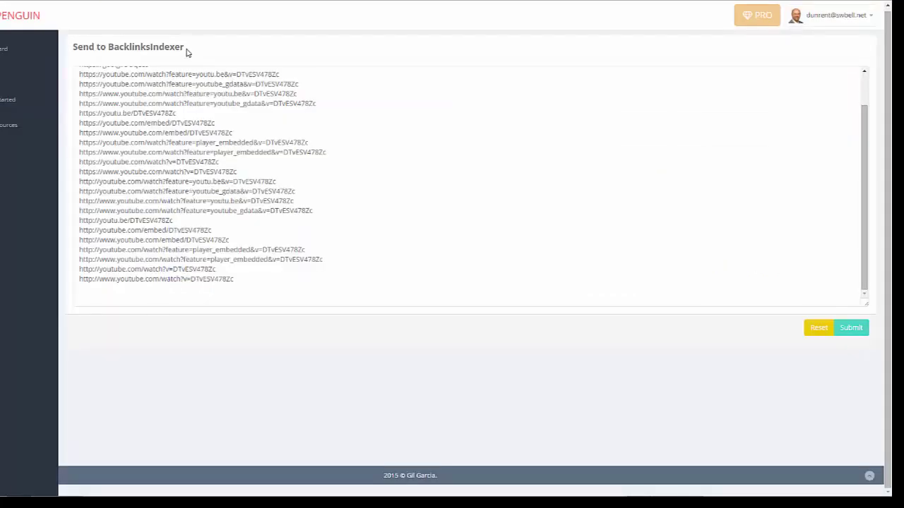
pyautogui.click(106, 296)
pyautogui.write('http://dallasfitnessphotographer.com')
pyautogui.click(850, 328)
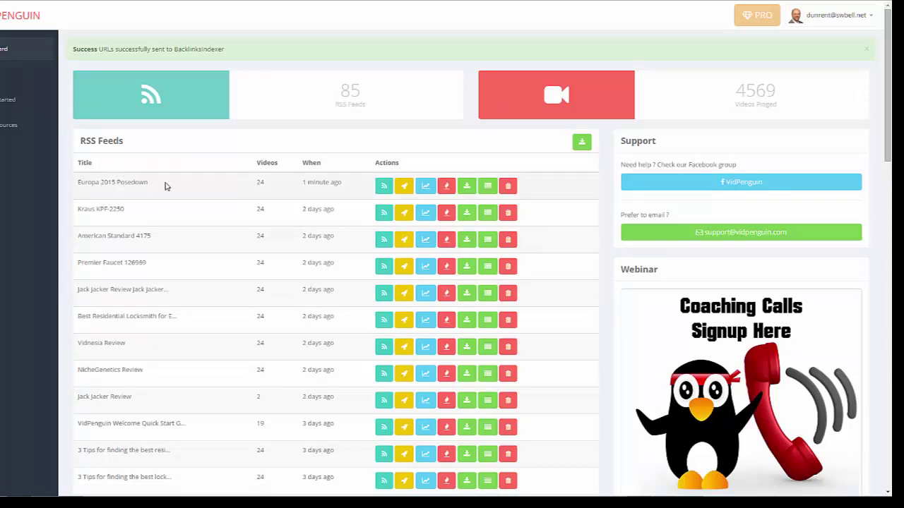
pyautogui.click(406, 192)
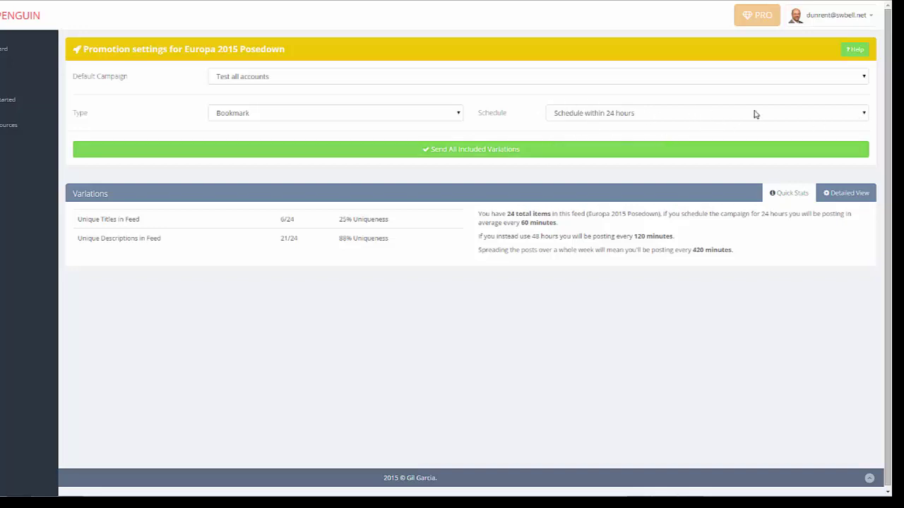
# Set the Bookmark promotion schedule to within 7 days instead of 48 hours
pyautogui.click(866, 117)
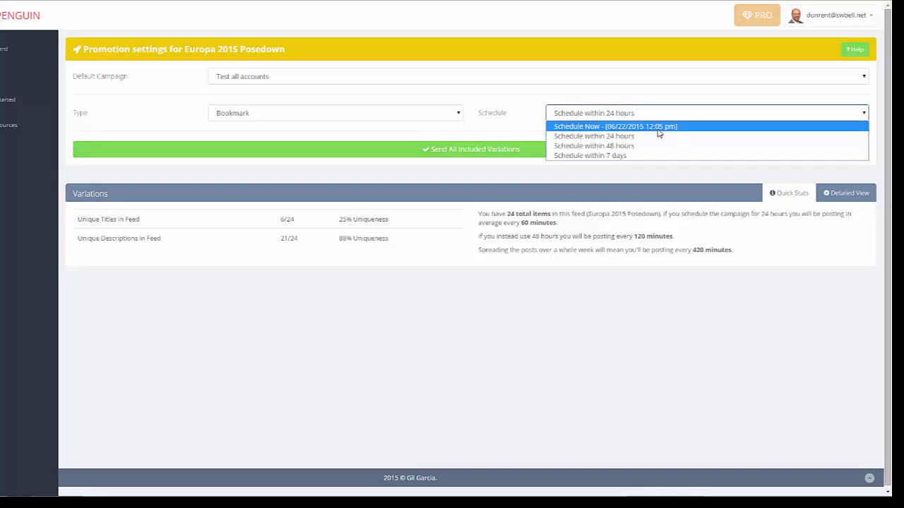
pyautogui.click(628, 147)
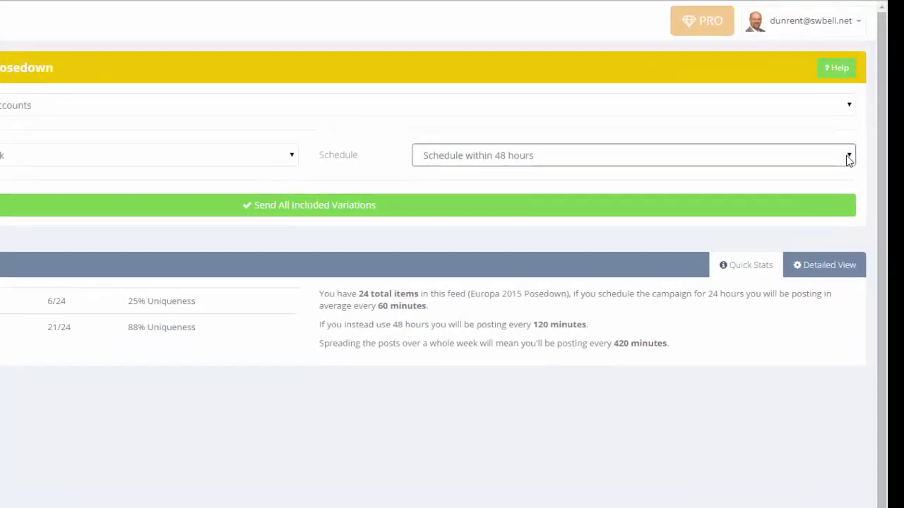
pyautogui.click(864, 116)
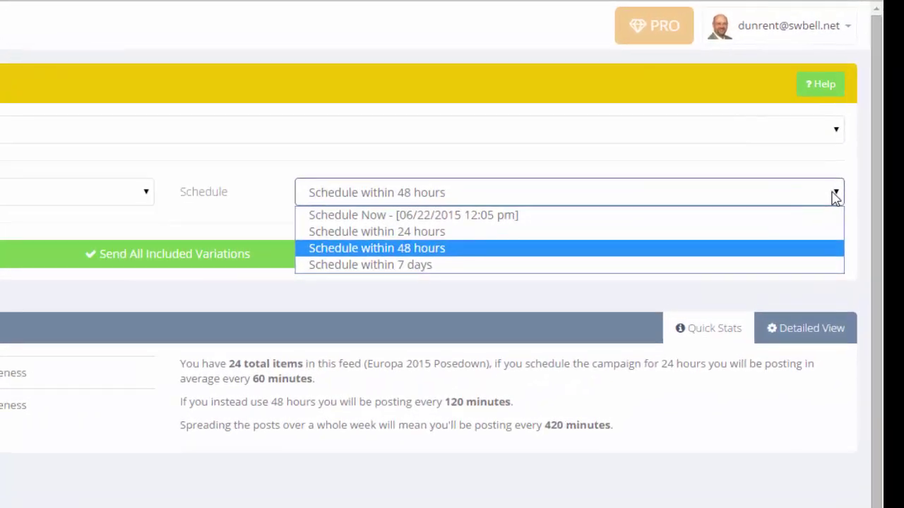
pyautogui.click(429, 265)
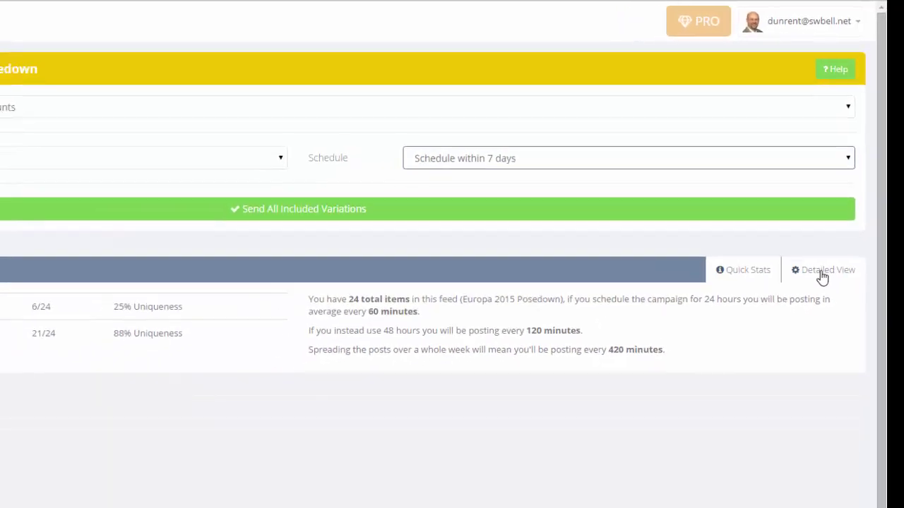
# Review the variations in Detailed View and send all included variations
pyautogui.click(805, 332)
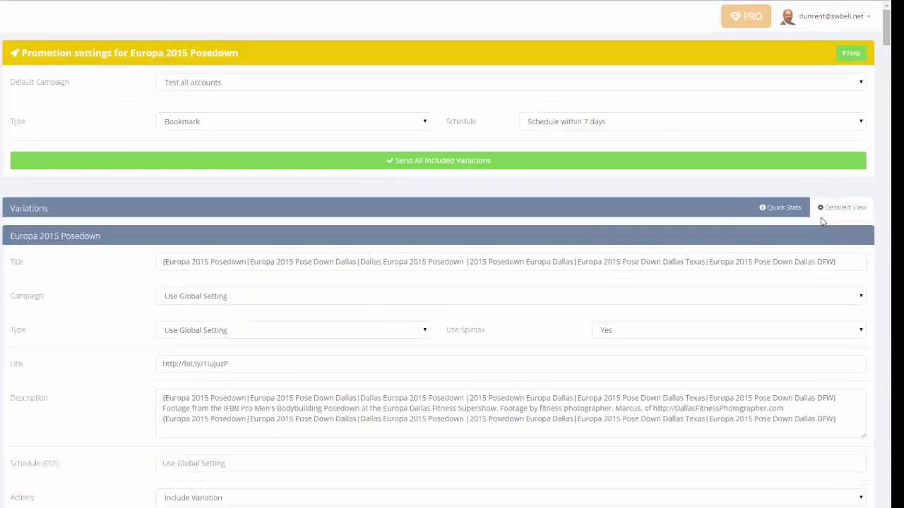
pyautogui.scroll(-2, 301, 256)
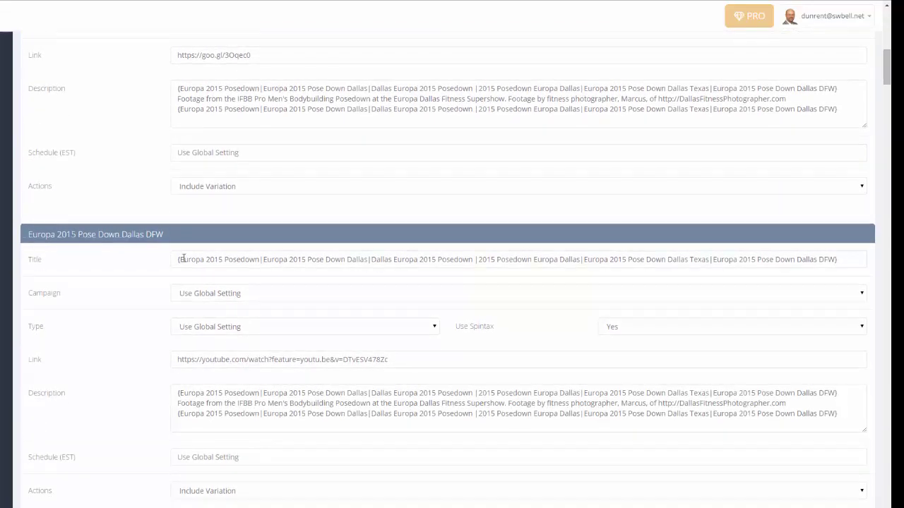
pyautogui.scroll(-2, 129, 247)
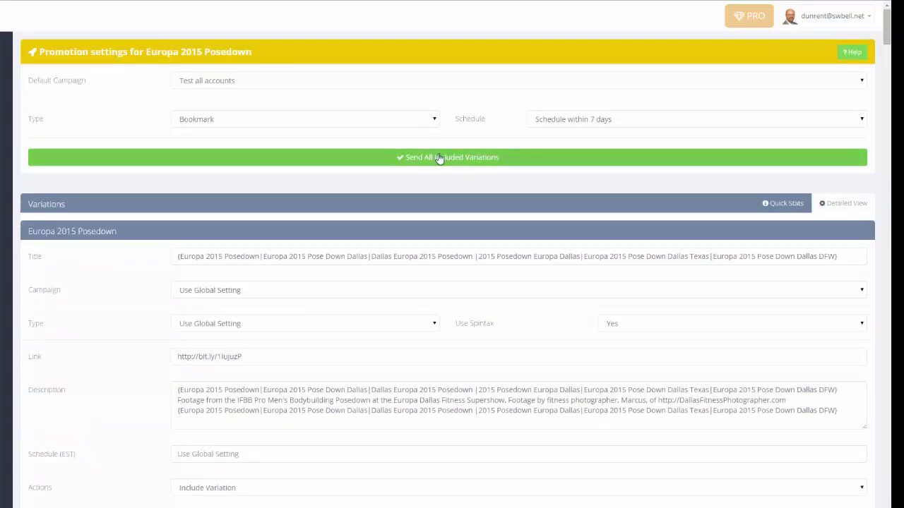
pyautogui.click(439, 159)
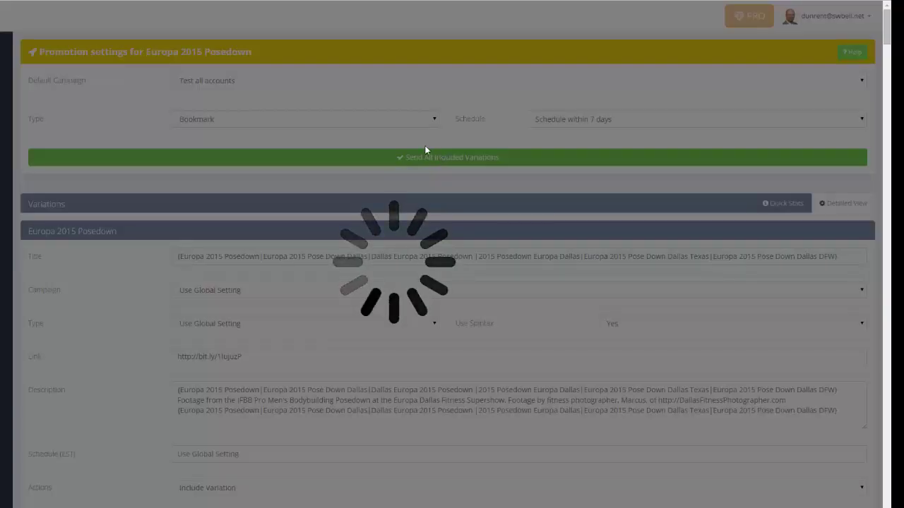